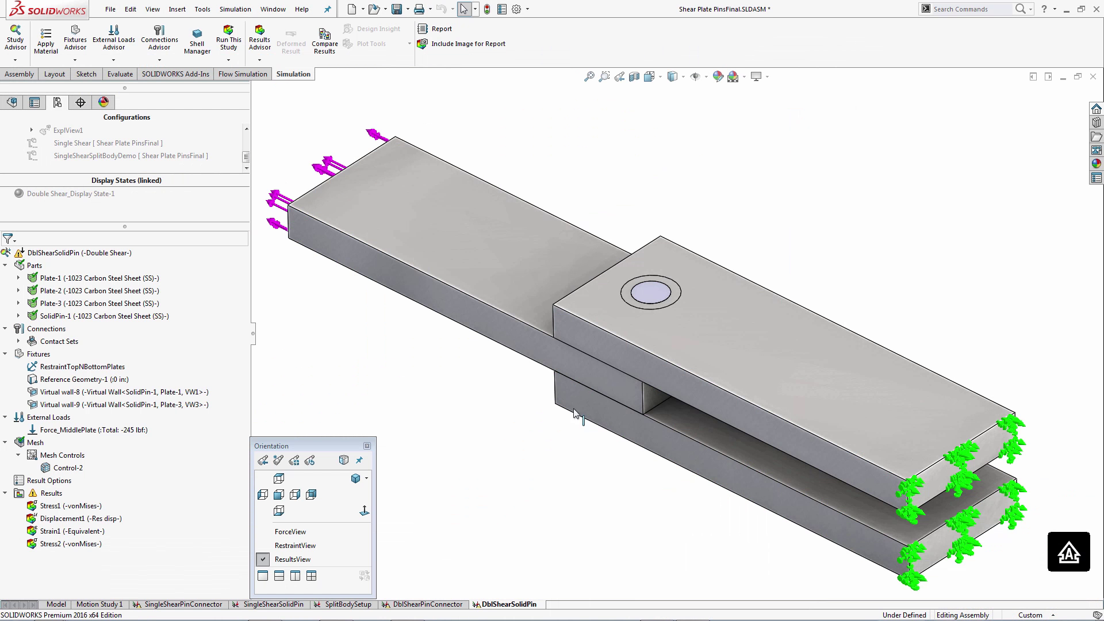
Highlight the SolidPin-1 part and show the fixed plate faces in RestraintView.
left_click(650, 292)
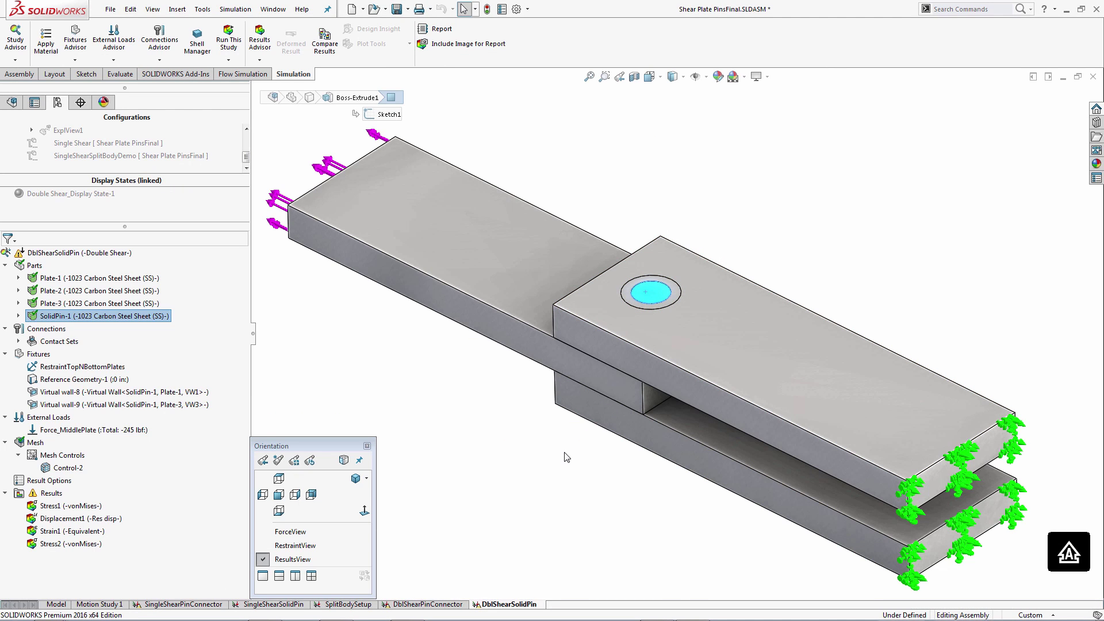
left_click(567, 458)
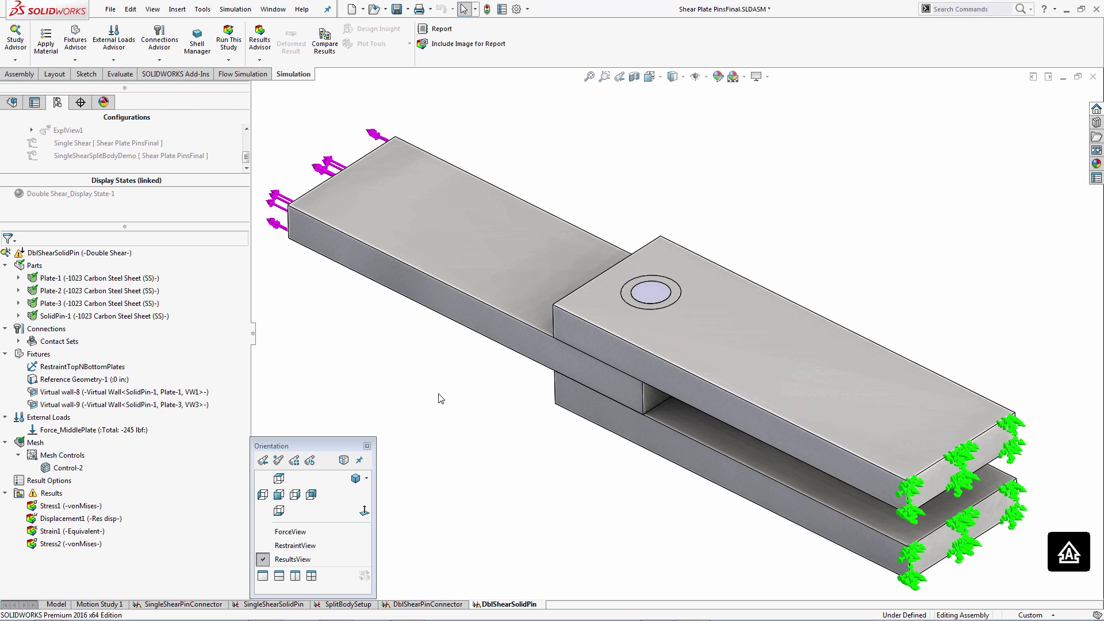
left_click(144, 317)
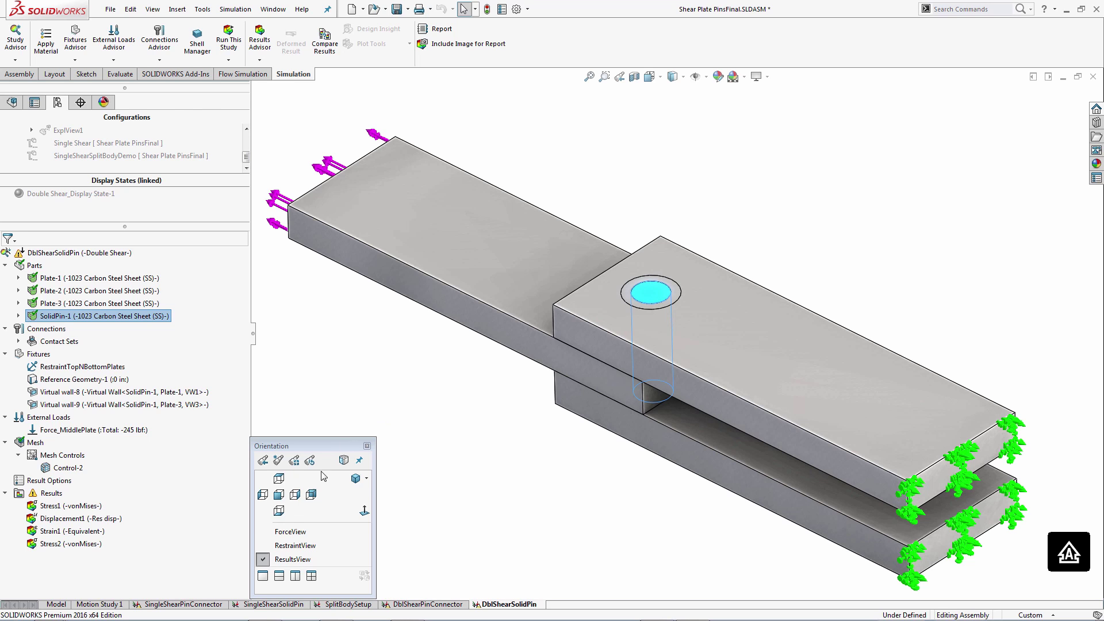
left_click(295, 546)
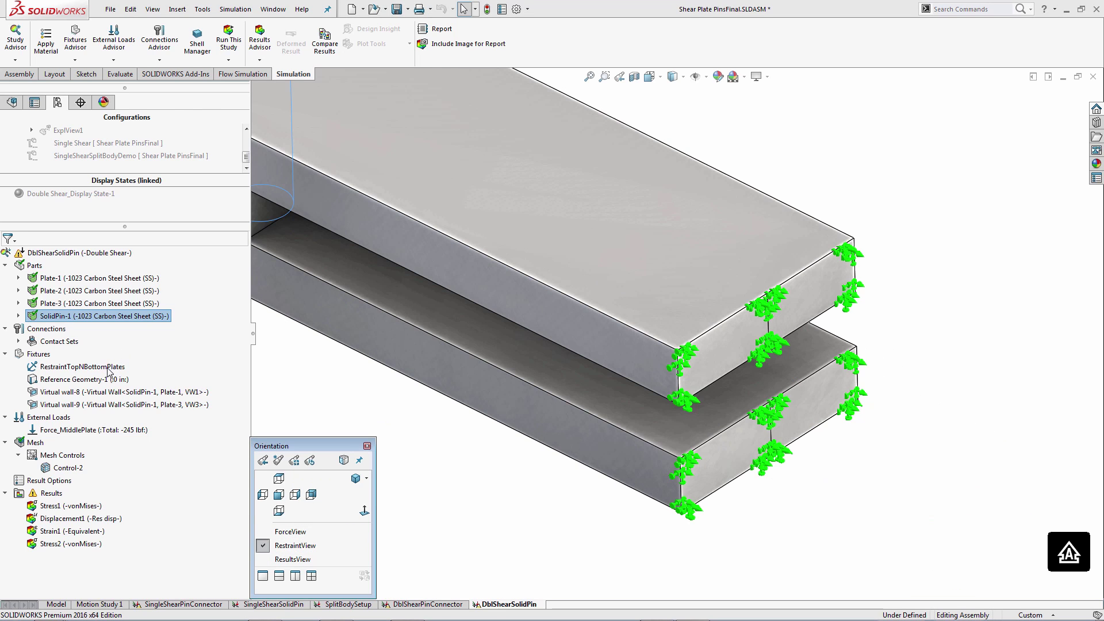
left_click(111, 367)
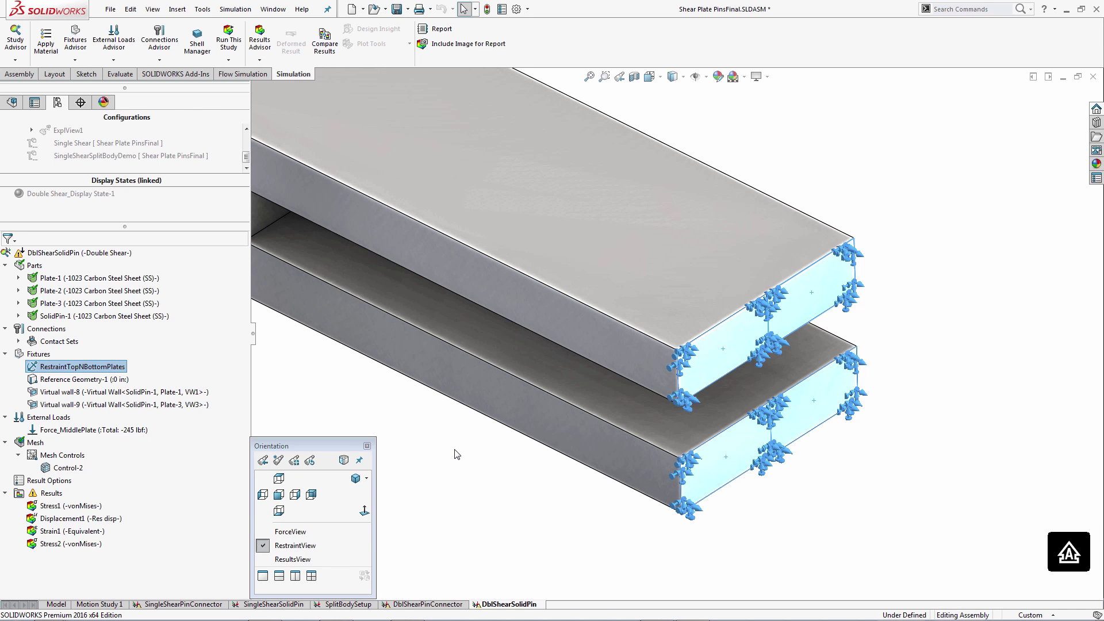
Show the middle-plate force faces, return to ResultsView, and explode the assembly with ExplView1.
left_click(290, 532)
left_click(135, 429)
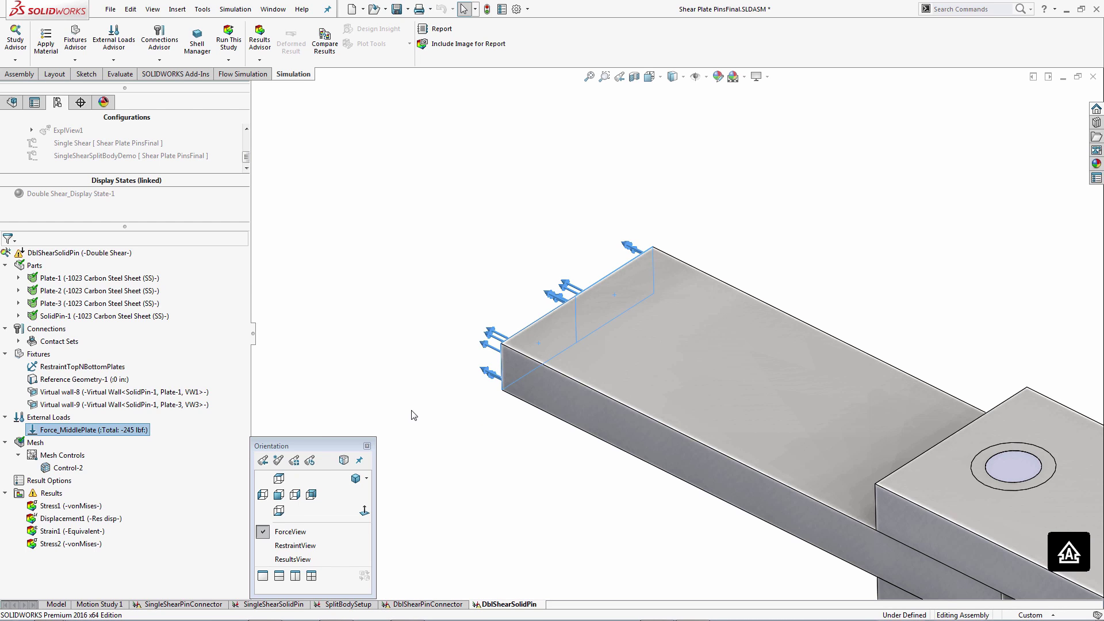
left_click(293, 559)
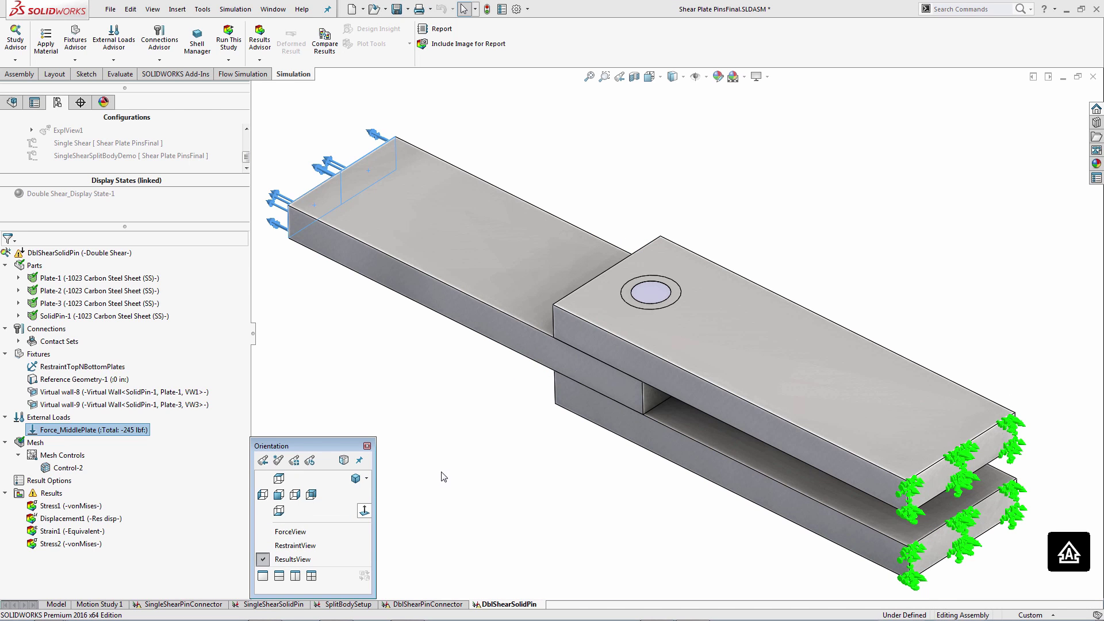
double_click(66, 131)
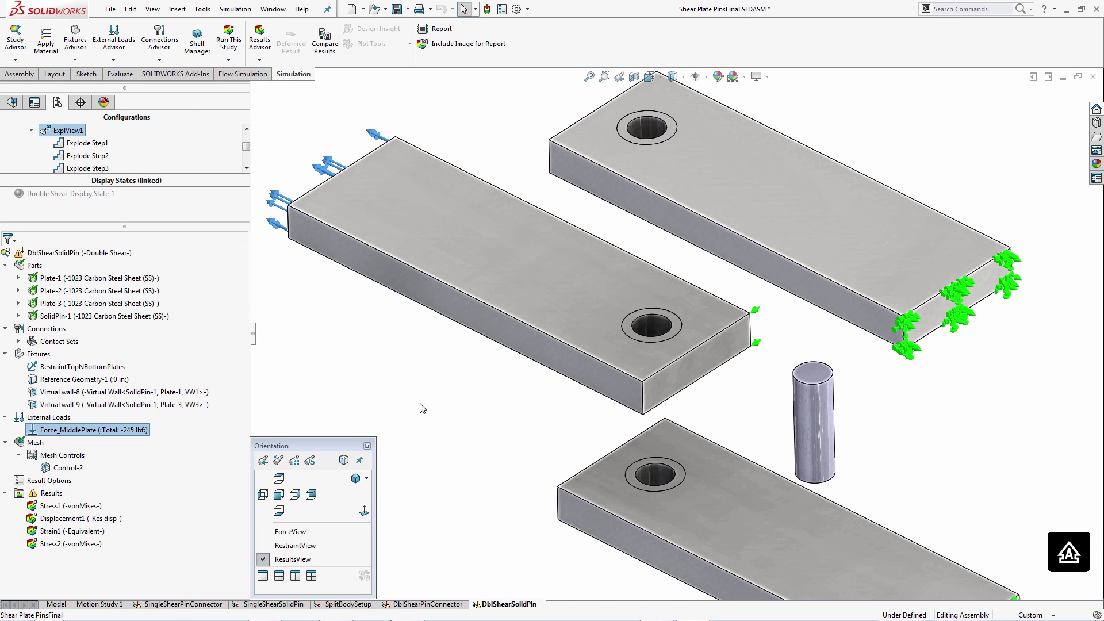
Select the Stress1 (-vonMises-) result of the double-shear solid-pin study.
left_click(81, 508)
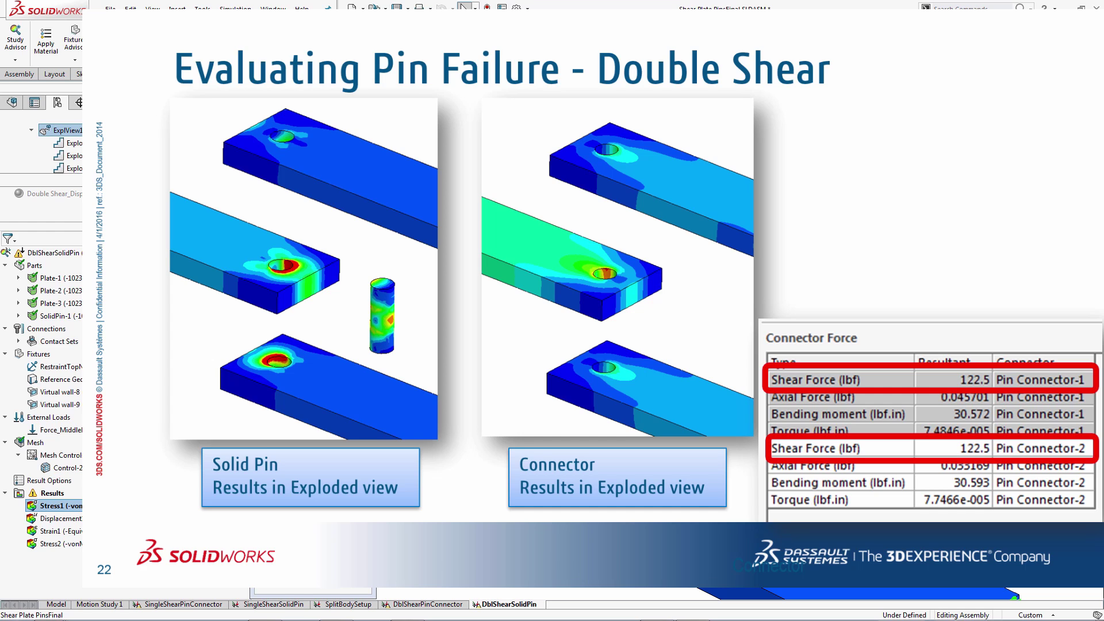
Open the DblShearPinConnector study and select both Pin Connector entries, then clear the selection.
left_click(428, 604)
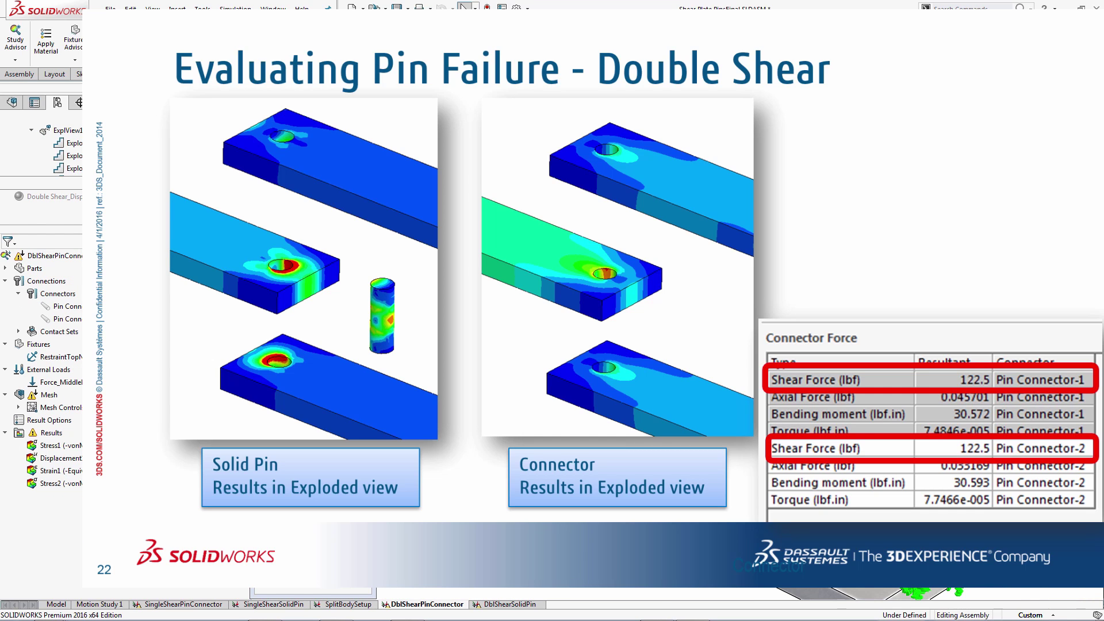
left_click(66, 306)
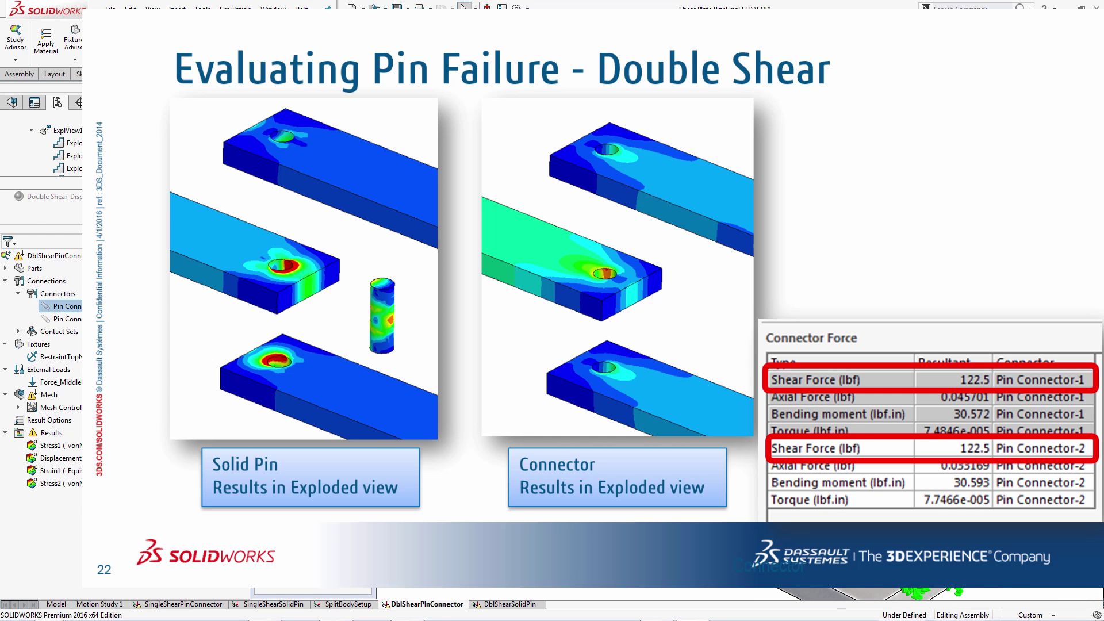
left_click(67, 319, "ctrl")
key("Escape")
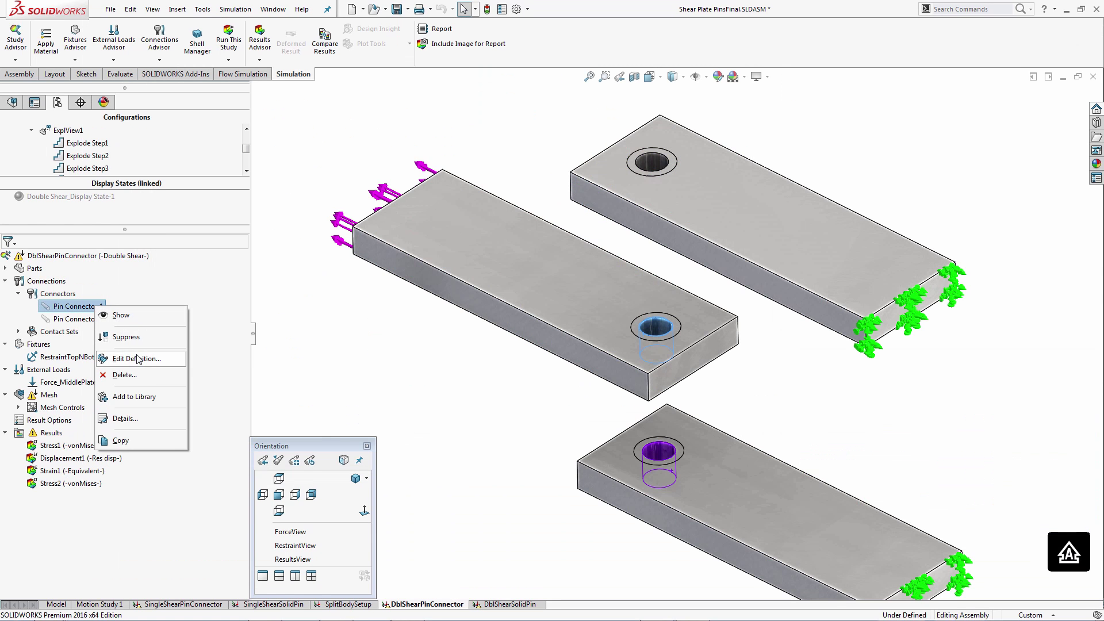
Inspect Pin Connector-1's Plate-1 face selection and accept its definition unchanged.
left_click(161, 356)
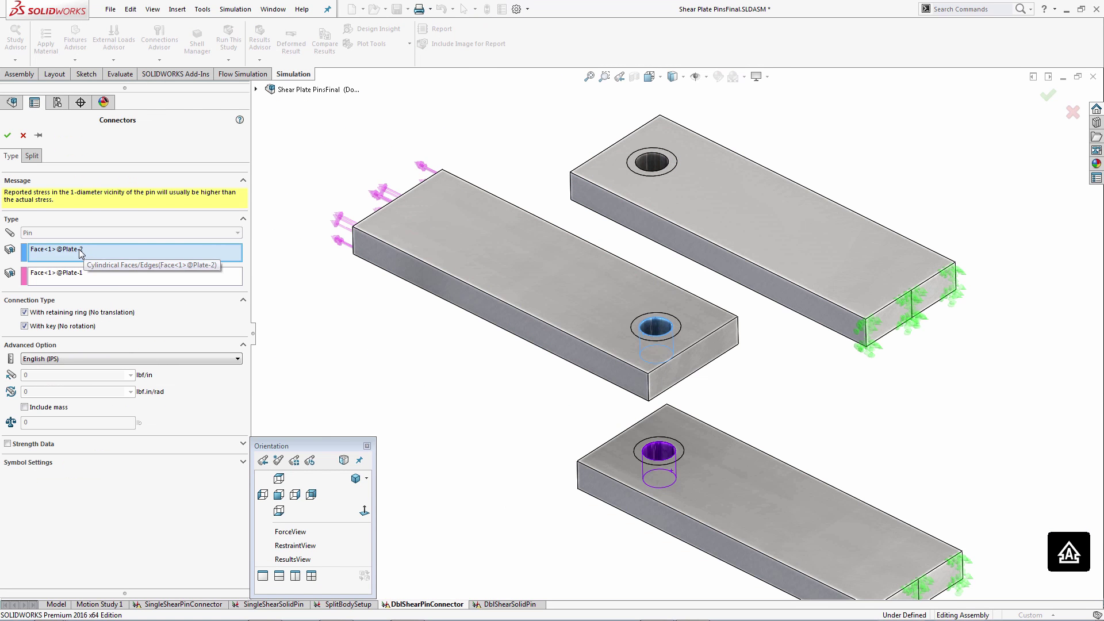
left_click(74, 278)
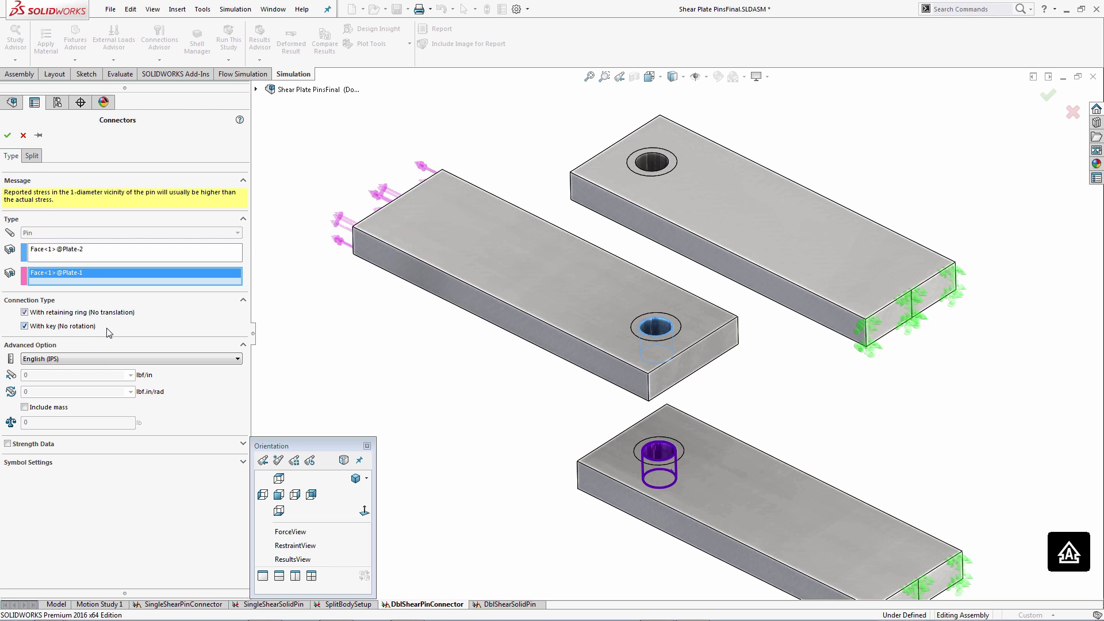
left_click(7, 135)
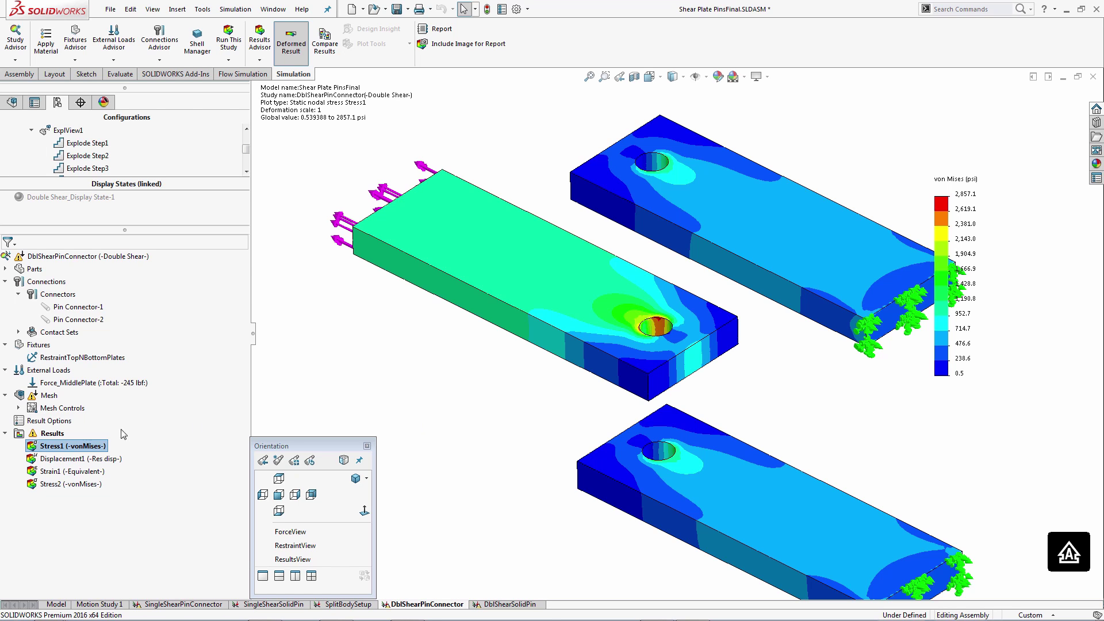
List the connector forces, confirm 122.5 lbf shear per pin, and close the listing.
right_click(57, 433)
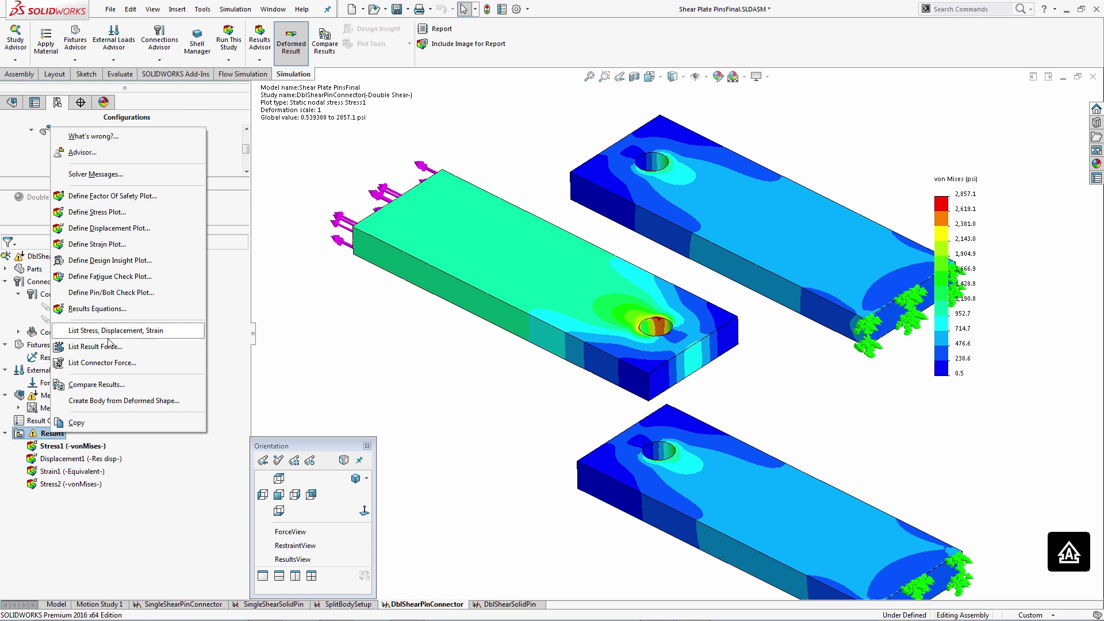
left_click(111, 363)
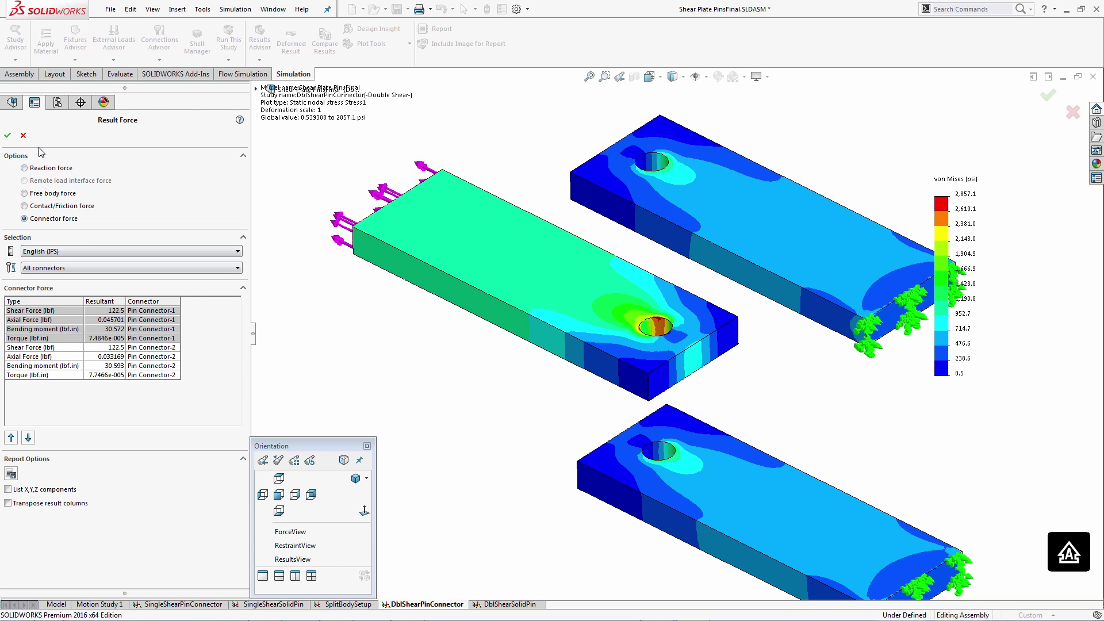
left_click(23, 136)
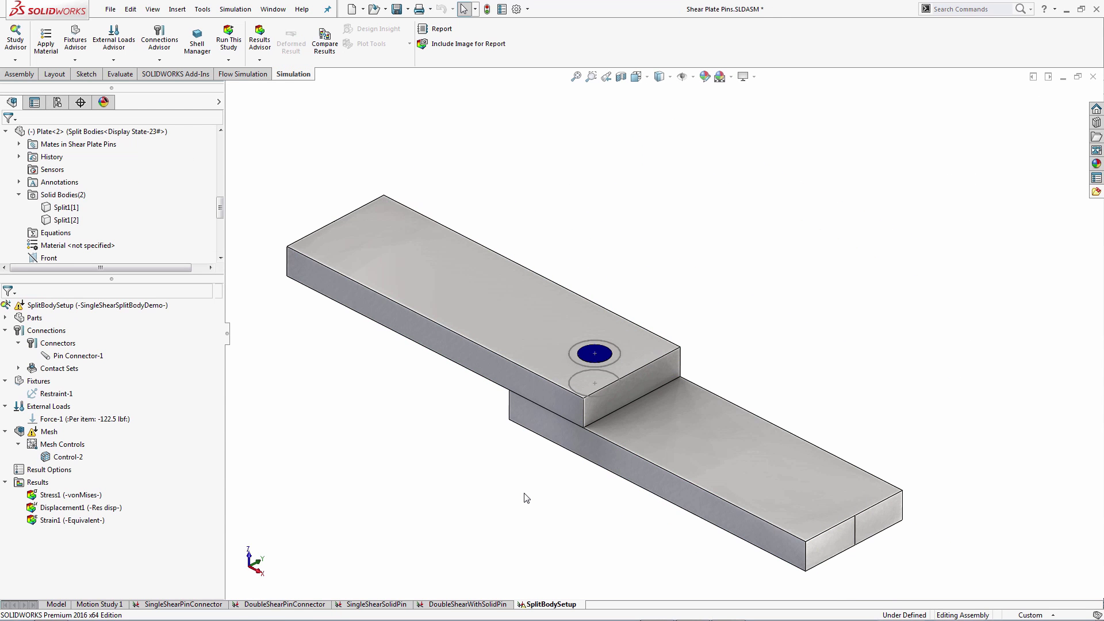
left_click(80, 356)
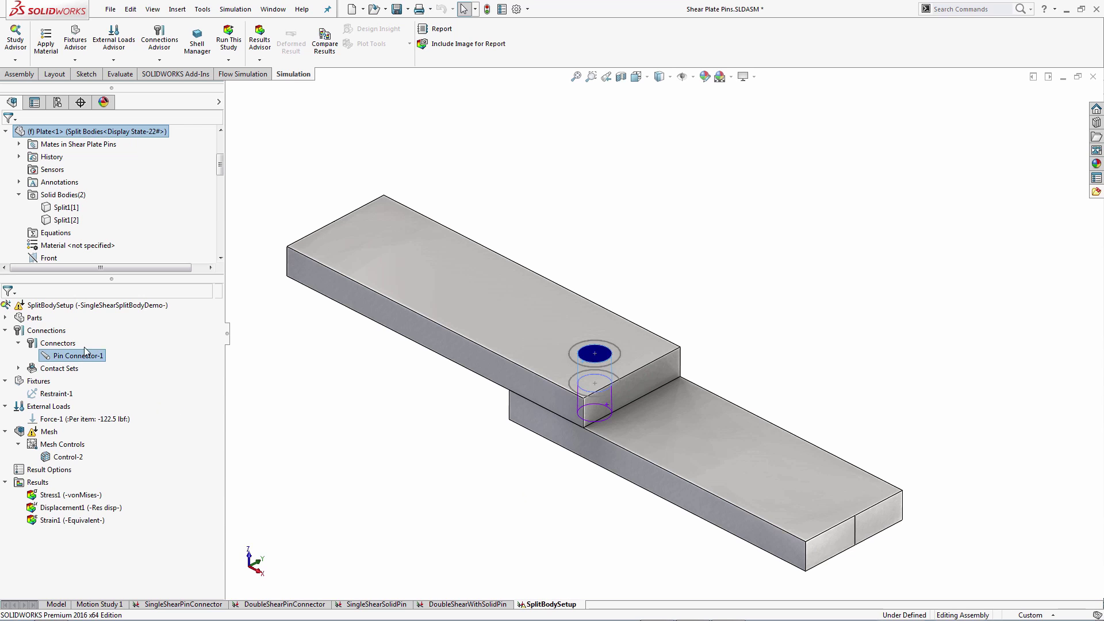
left_click(288, 457)
double_click(97, 495)
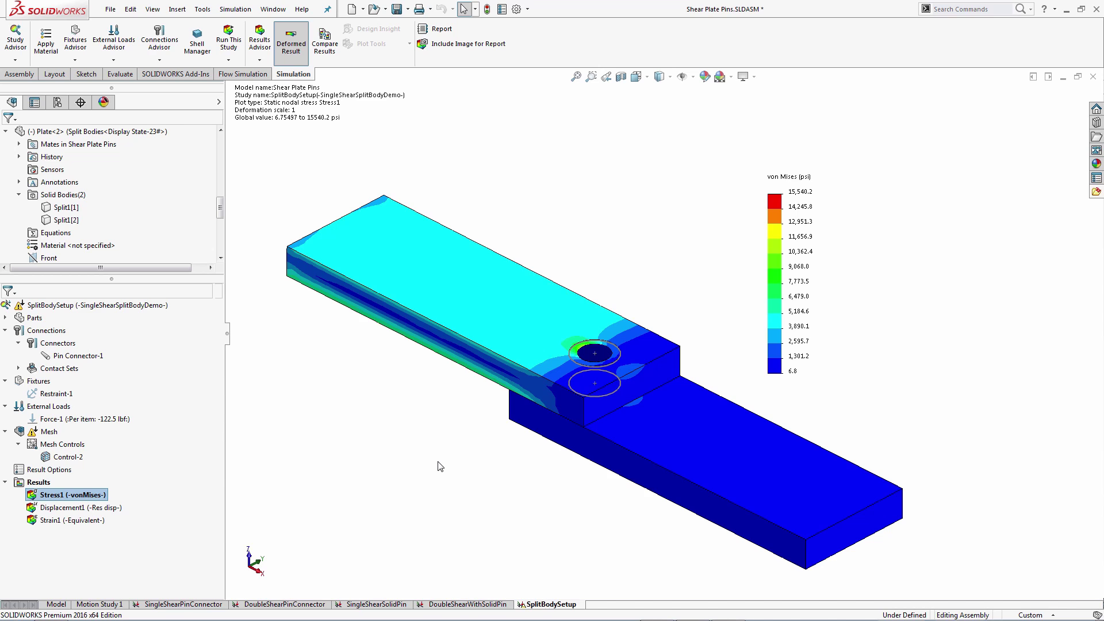
right_click(114, 498)
left_click(128, 211)
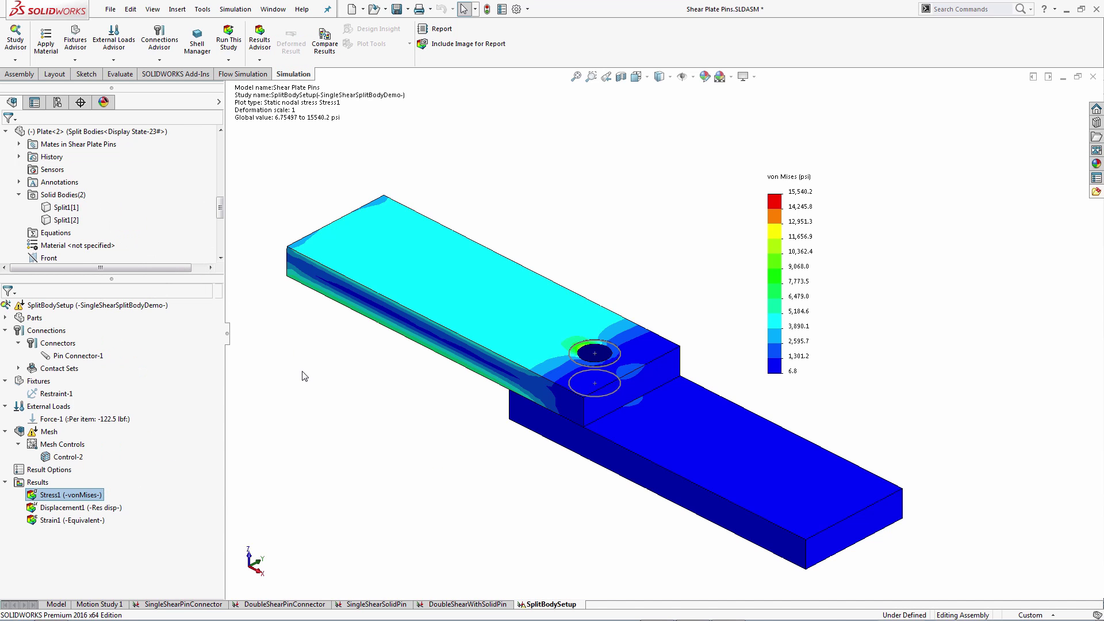
left_click(72, 210)
left_click(66, 221)
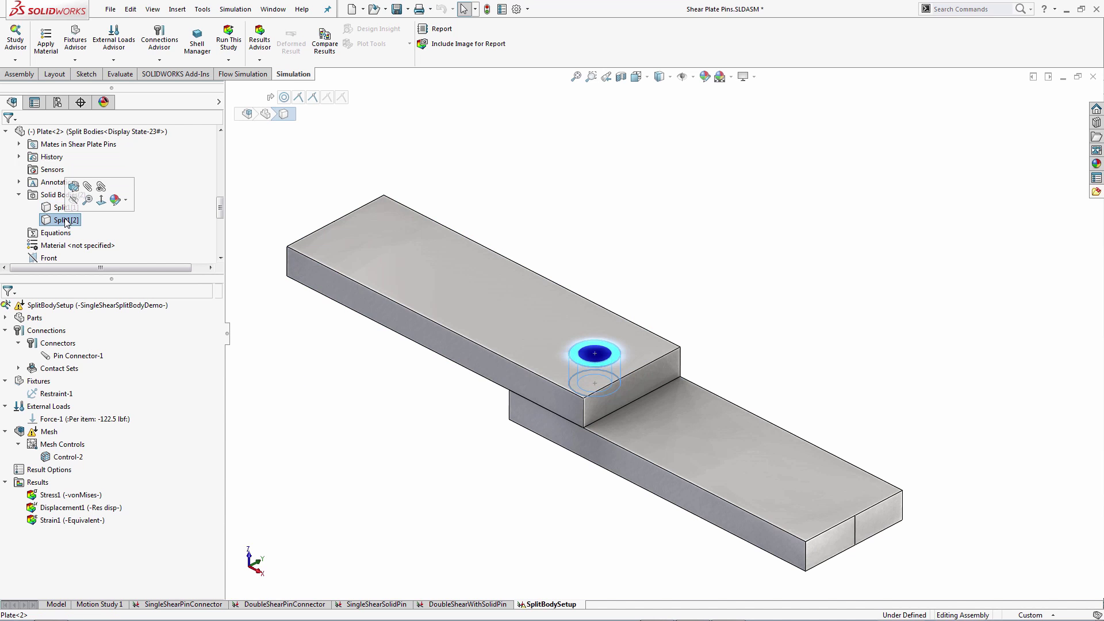
left_click(62, 210)
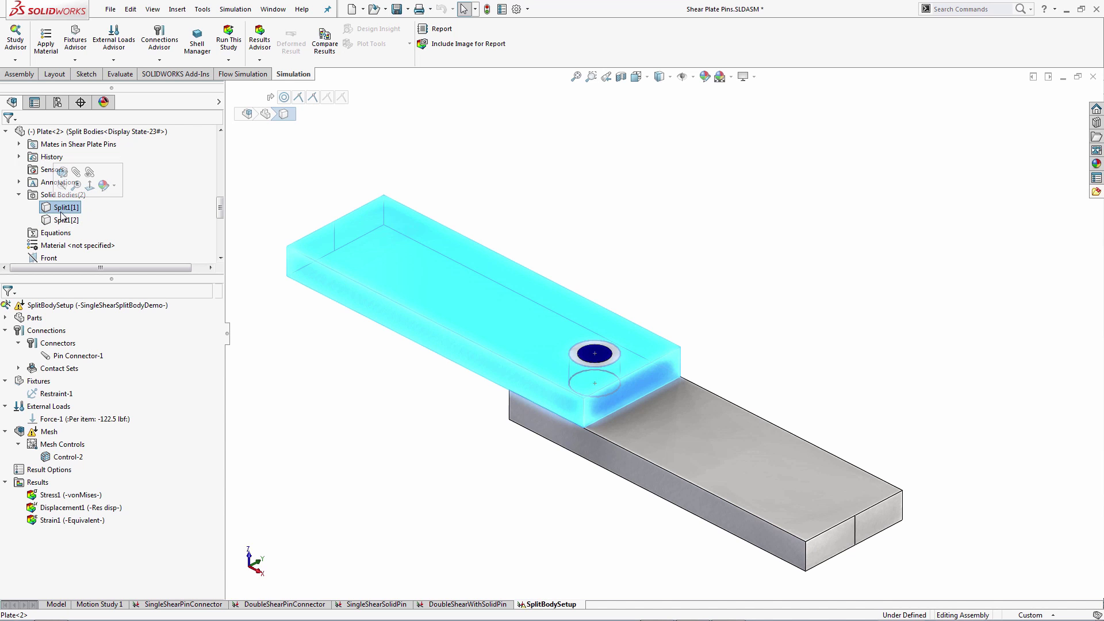
left_click(63, 221)
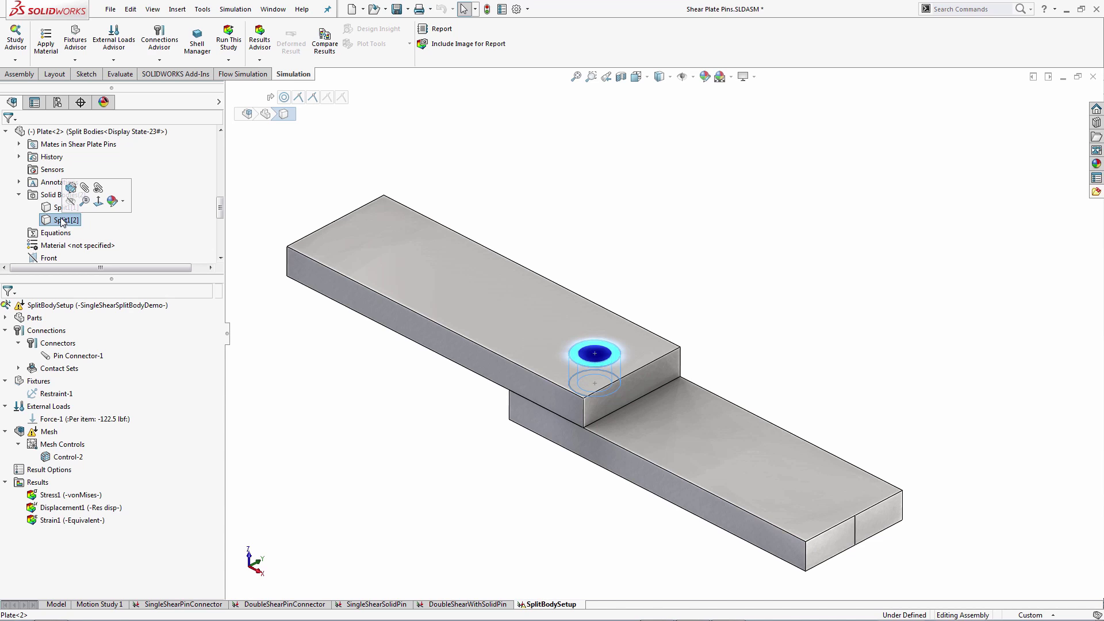
left_click(323, 400)
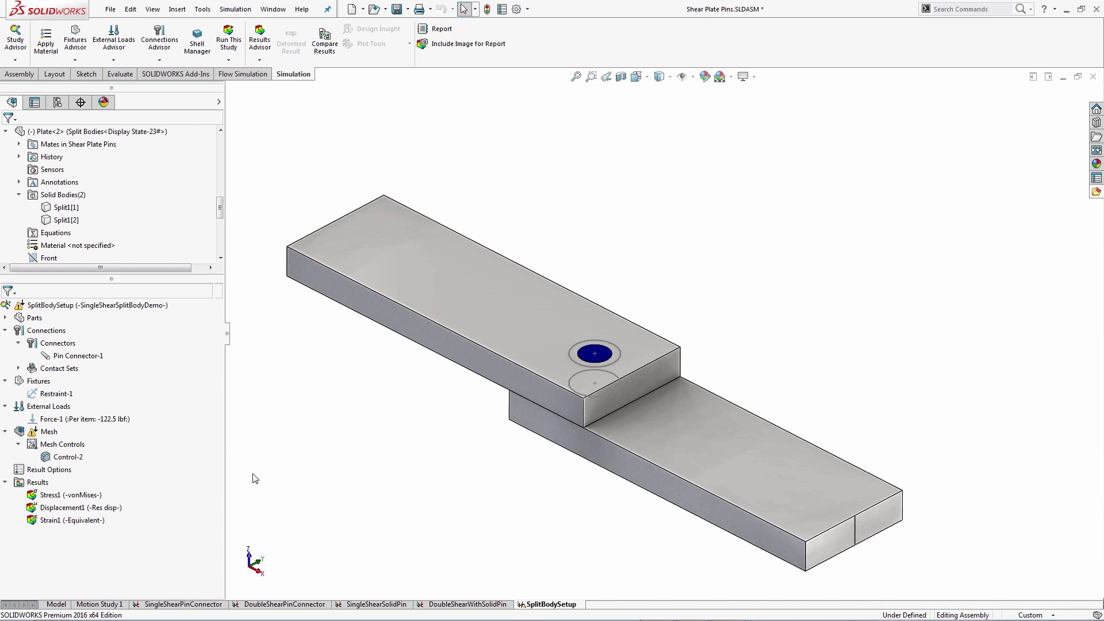
Hide the Split1[2] pin body and redisplay the Stress1 von Mises plot on the plates only.
double_click(92, 496)
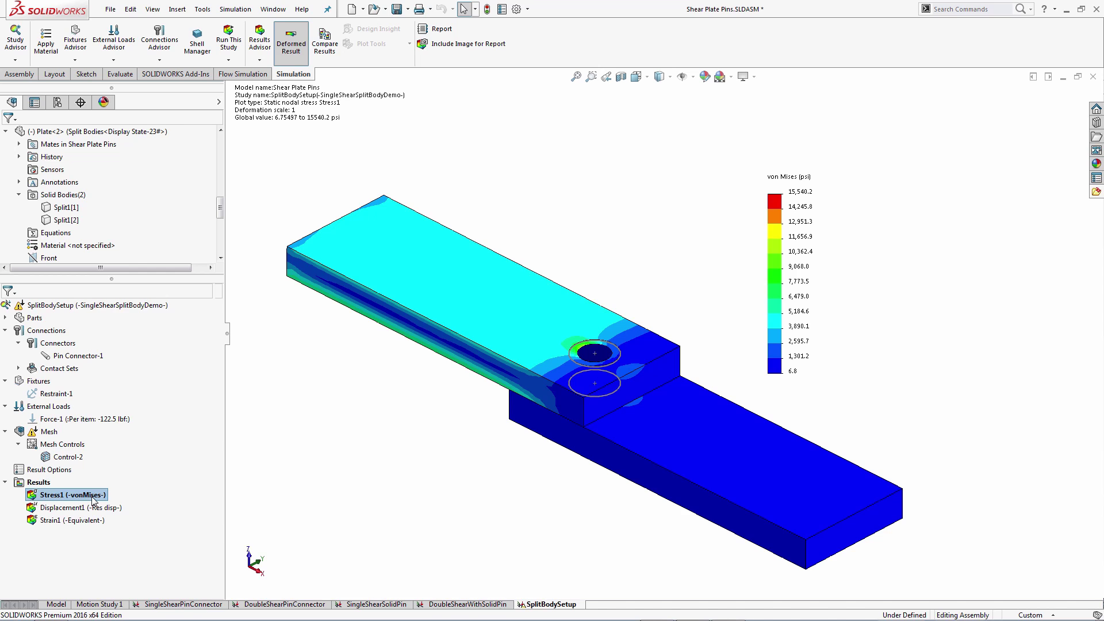
right_click(93, 499)
left_click(124, 215)
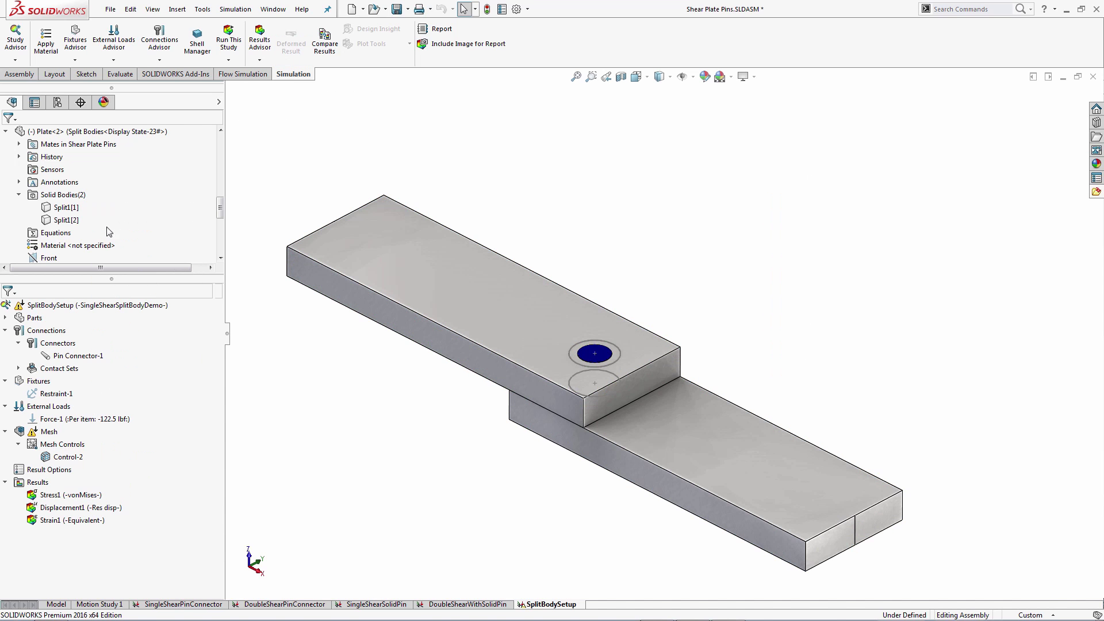
left_click(68, 224)
right_click(68, 224)
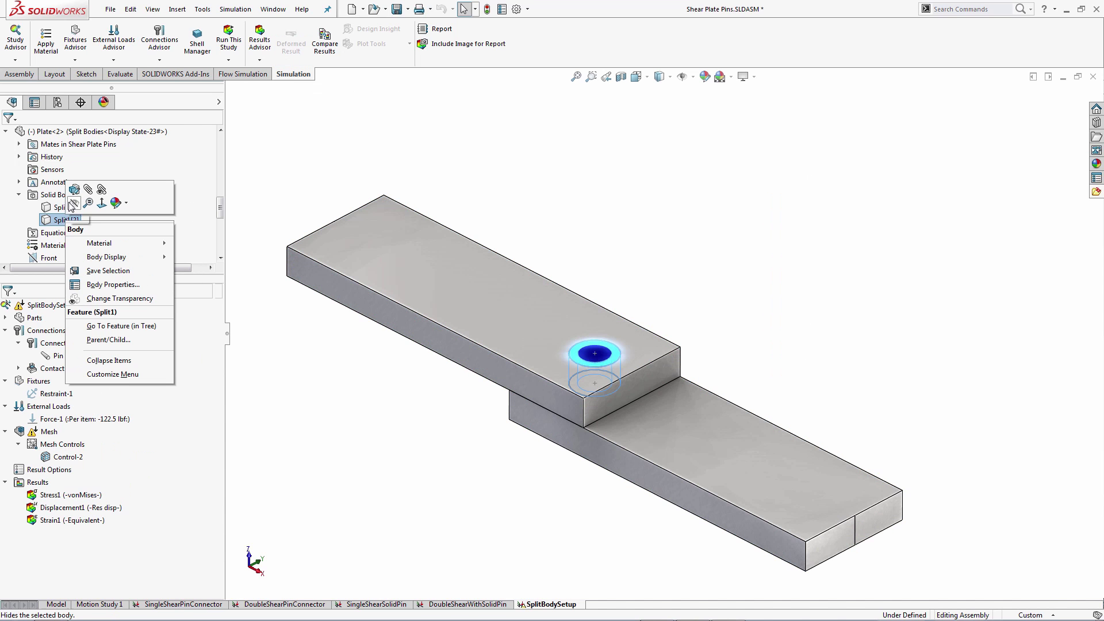
left_click(73, 203)
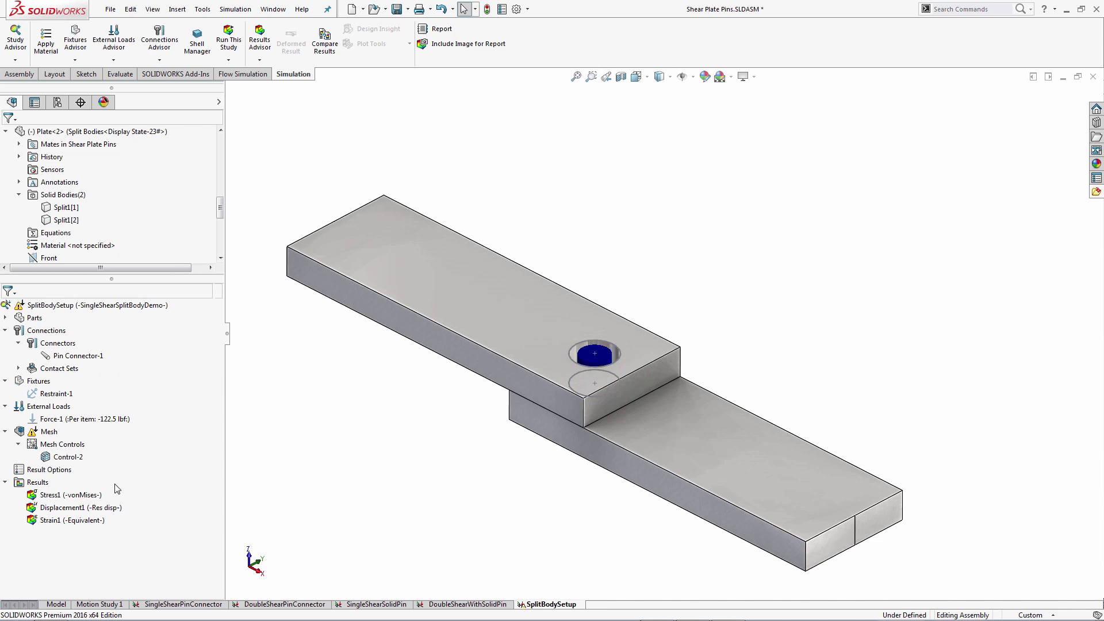
double_click(69, 497)
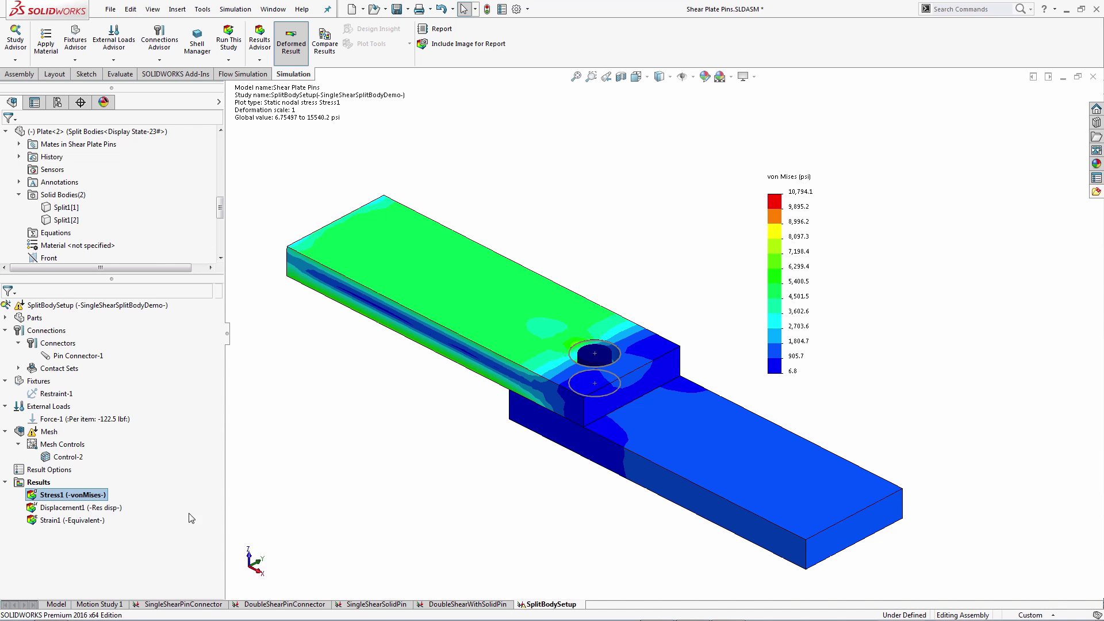
Edit the Stress1 plot definition and view its Chart Options.
right_click(99, 495)
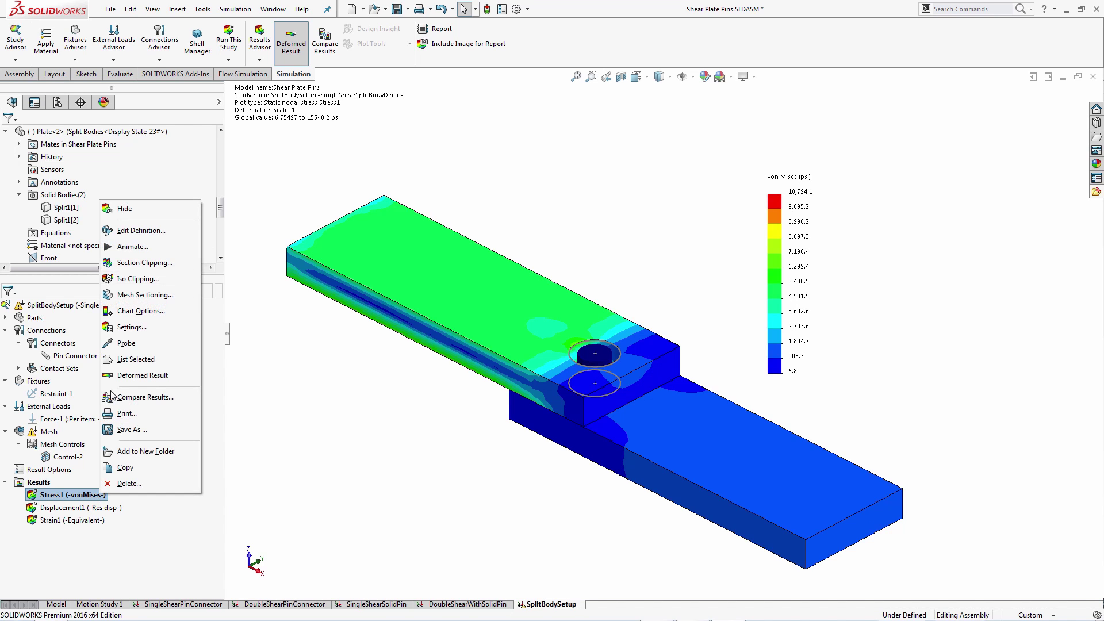
left_click(128, 232)
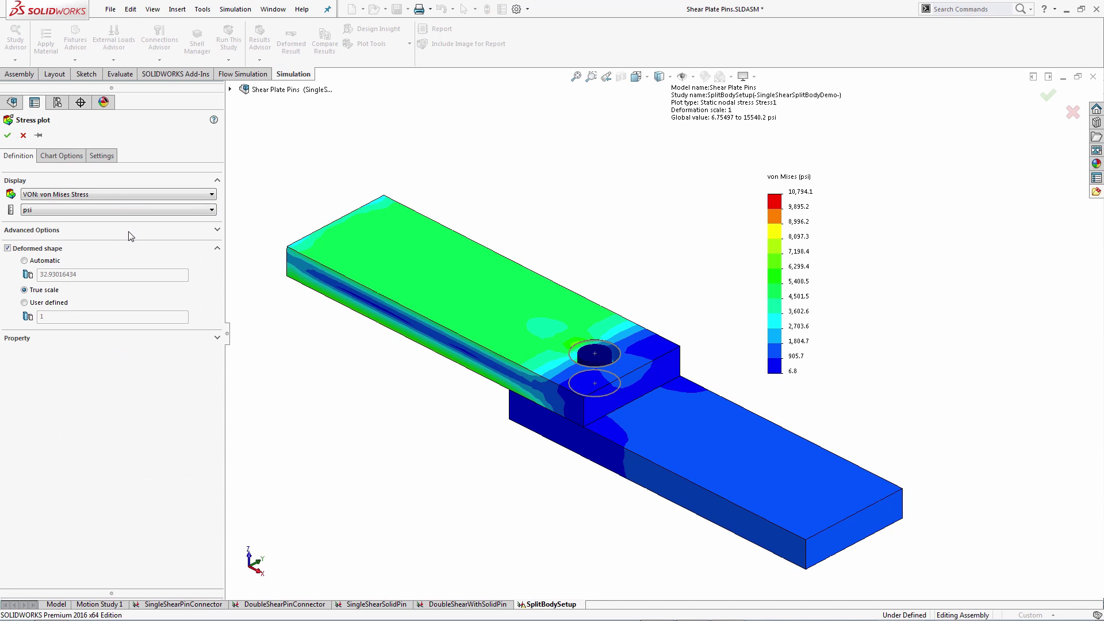
left_click(67, 156)
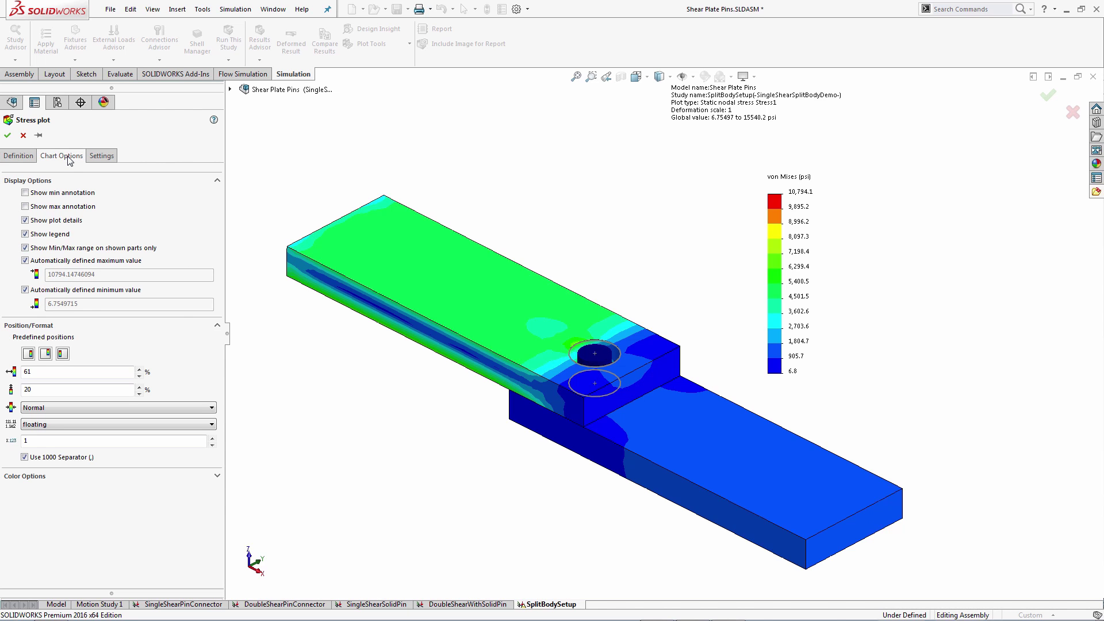